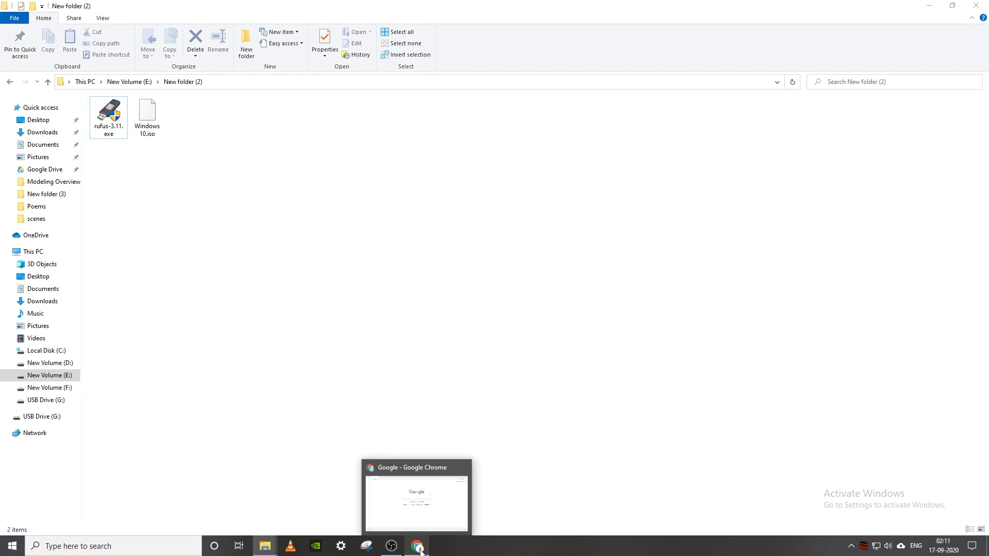
Step: Switch to Chrome, search Google for "rufus" and download Rufus 3.11 from the official website
{"action": "left_click", "coordinate": [418, 547]}
{"action": "type", "text": "rufus"}
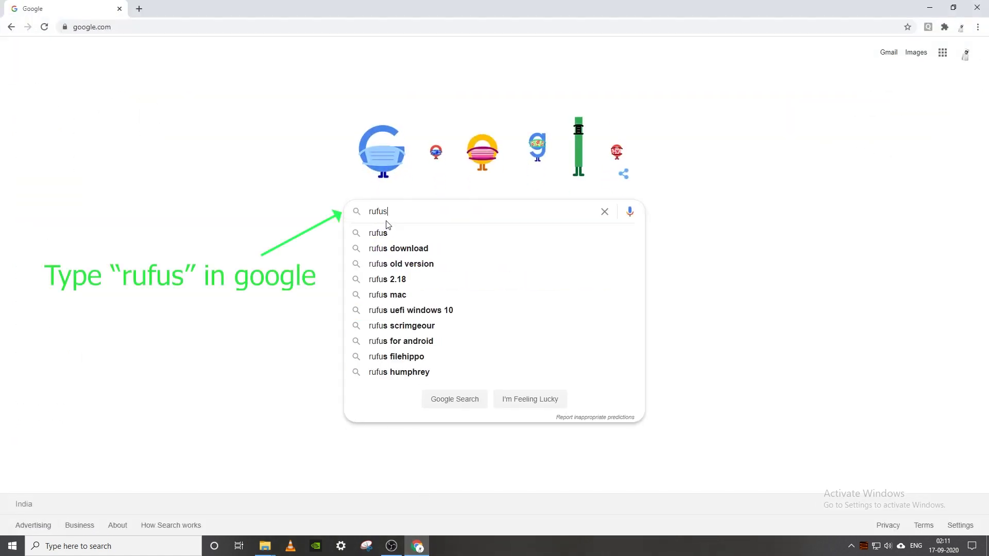
{"action": "key", "text": "Return"}
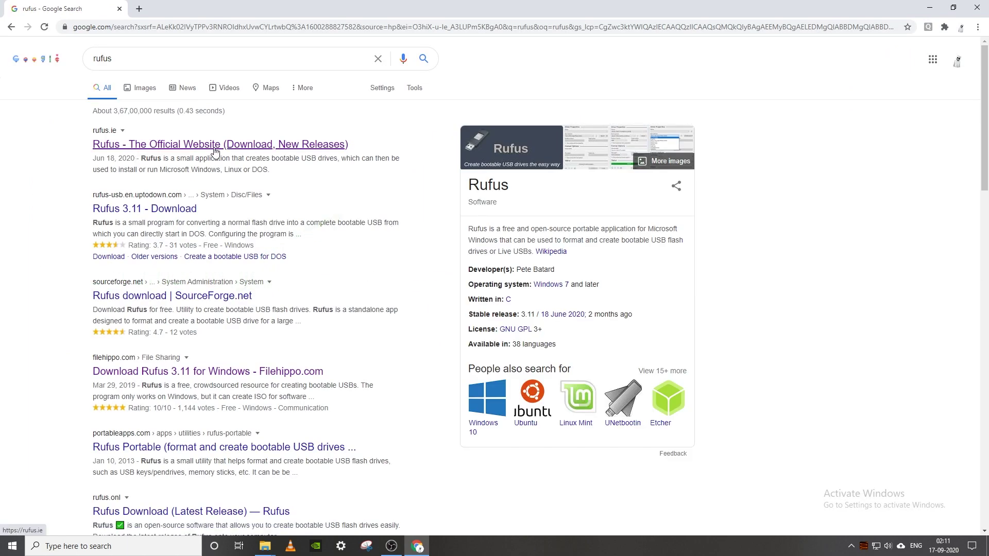
{"action": "left_click", "coordinate": [193, 147]}
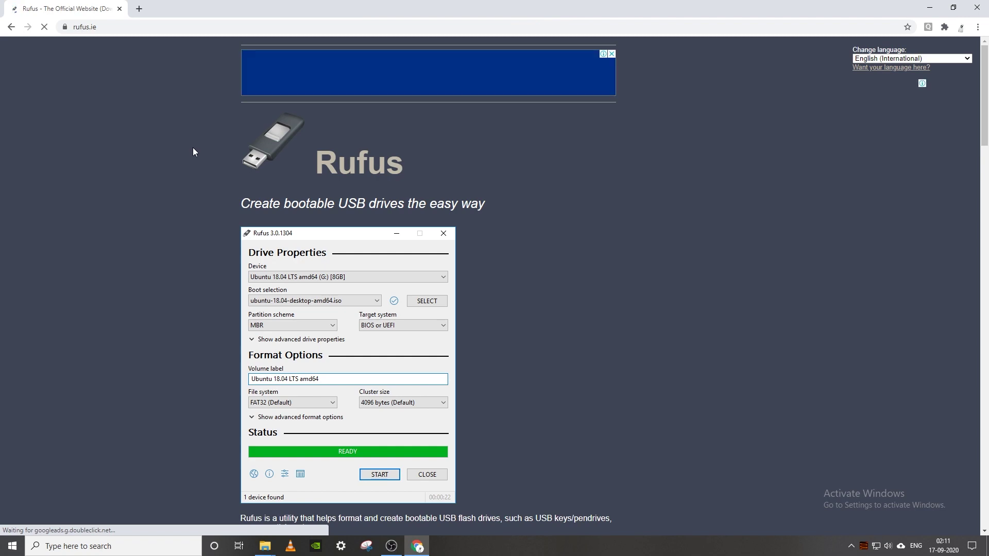
{"action": "scroll", "coordinate": [459, 173], "scroll_direction": "down", "scroll_amount": 10}
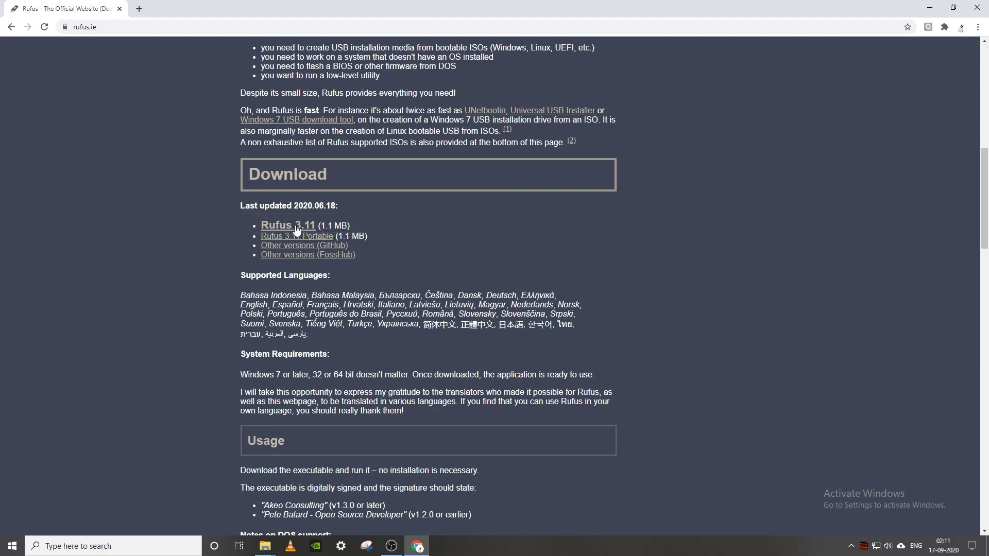
{"action": "left_click", "coordinate": [297, 229]}
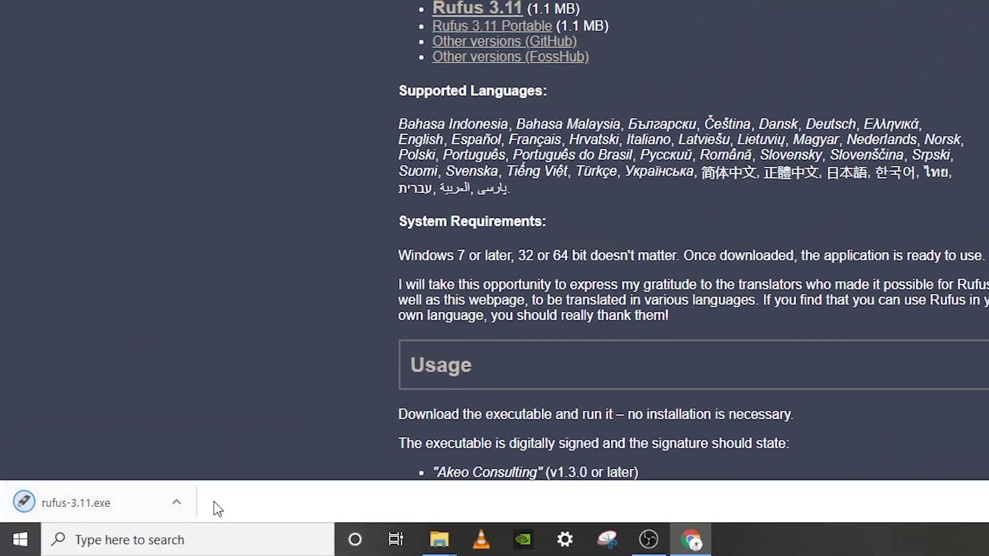
Step: Switch to the New folder (2) window in File Explorer and run rufus-3.11.exe as administrator
{"action": "mouse_move", "coordinate": [439, 539]}
{"action": "mouse_move", "coordinate": [374, 469]}
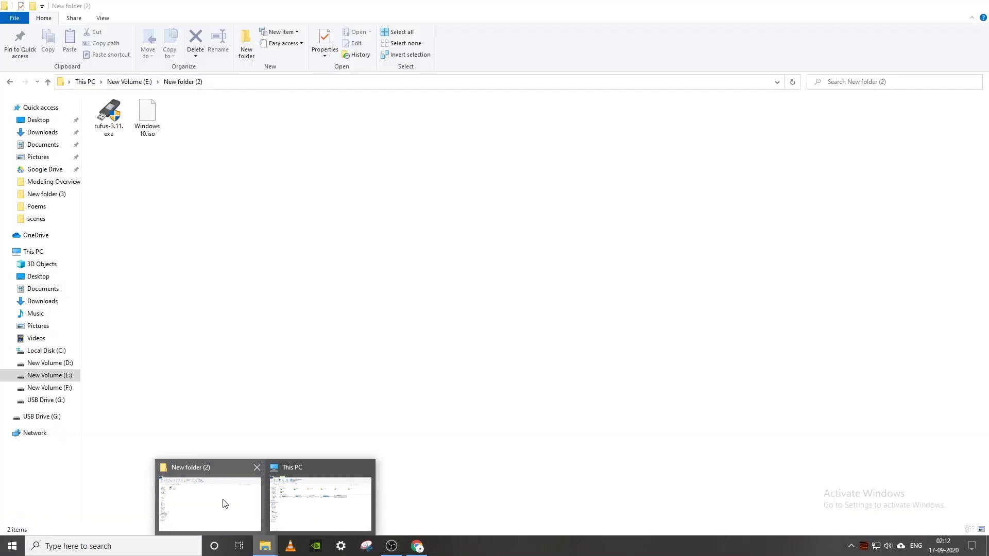
{"action": "left_click", "coordinate": [225, 503]}
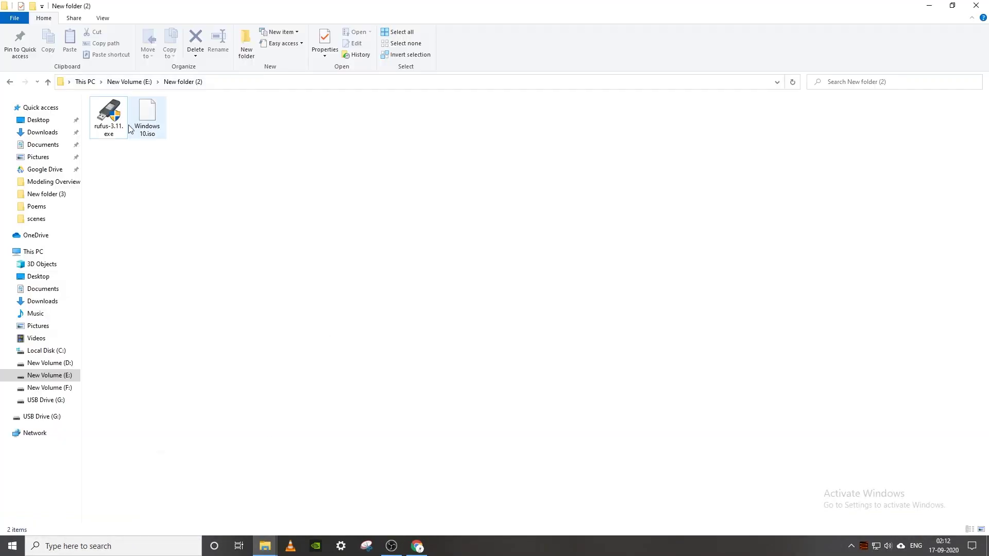
{"action": "left_click", "coordinate": [100, 127]}
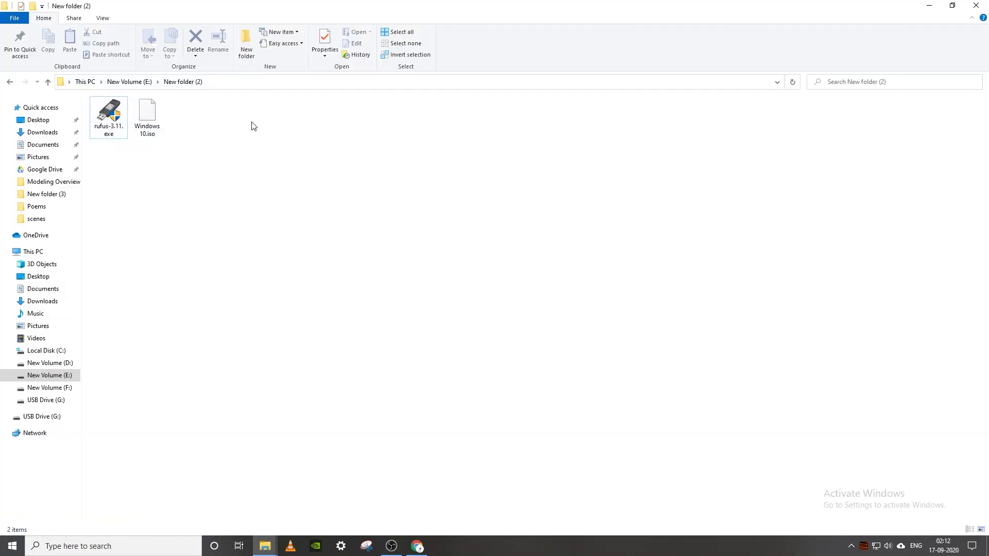
{"action": "right_click", "coordinate": [103, 115]}
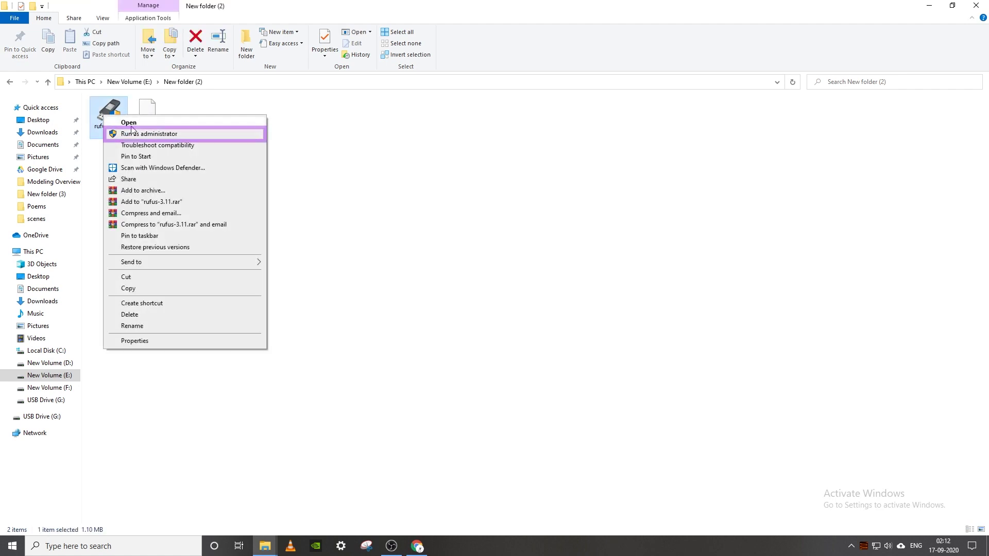
{"action": "left_click", "coordinate": [187, 135]}
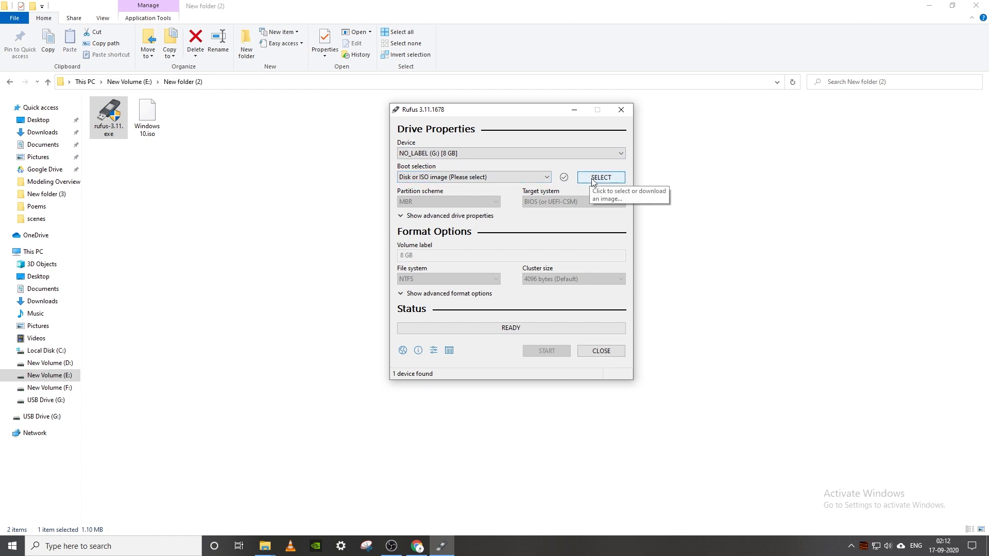
Step: Load Windows 10.iso from New folder (2) on New Volume (E:) as the boot image
{"action": "left_click", "coordinate": [457, 178]}
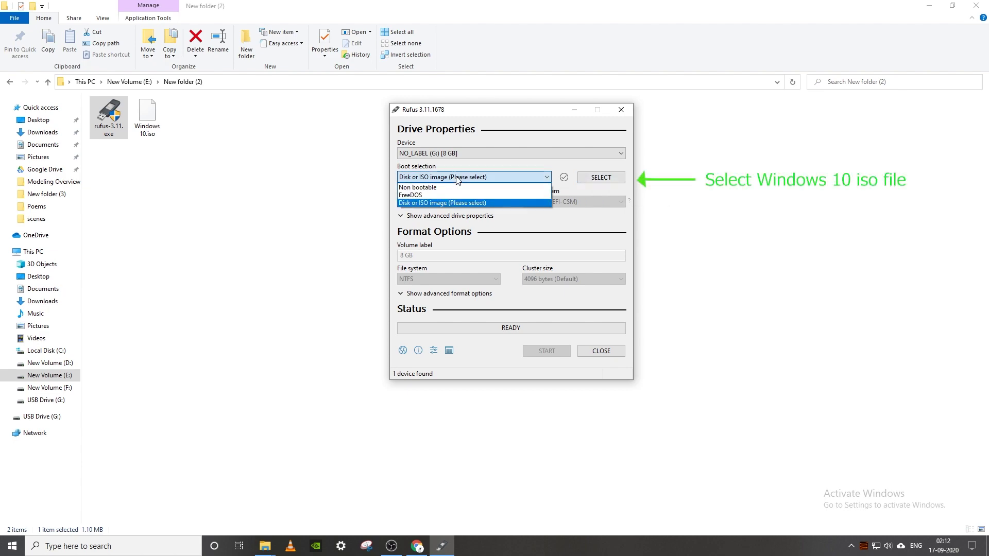
{"action": "left_click", "coordinate": [457, 179]}
{"action": "left_click", "coordinate": [600, 178]}
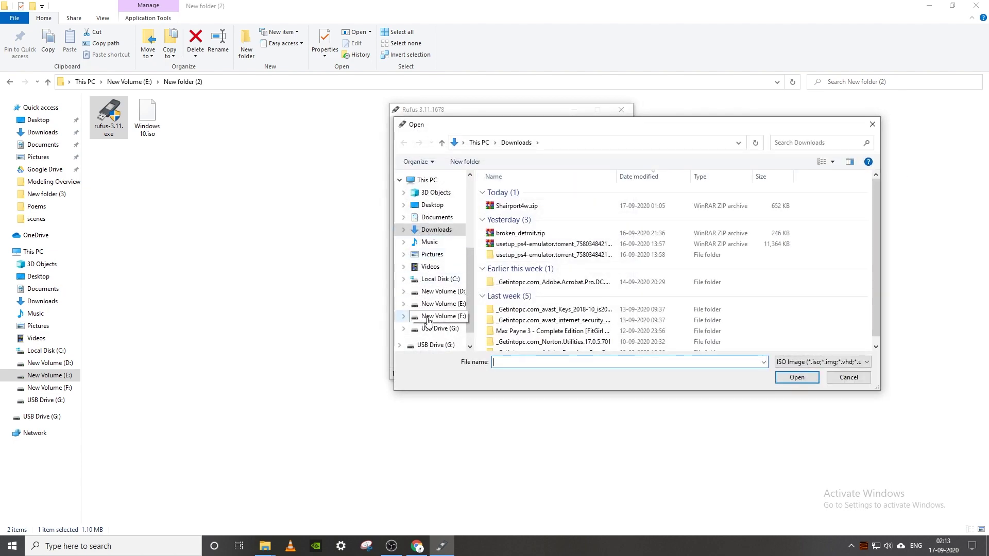
{"action": "left_click", "coordinate": [439, 305]}
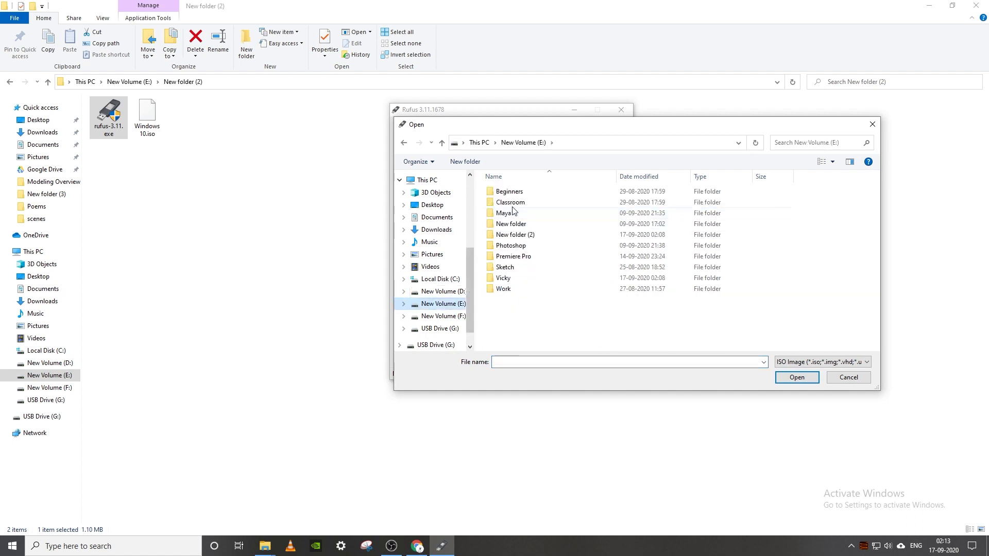
{"action": "double_click", "coordinate": [522, 235]}
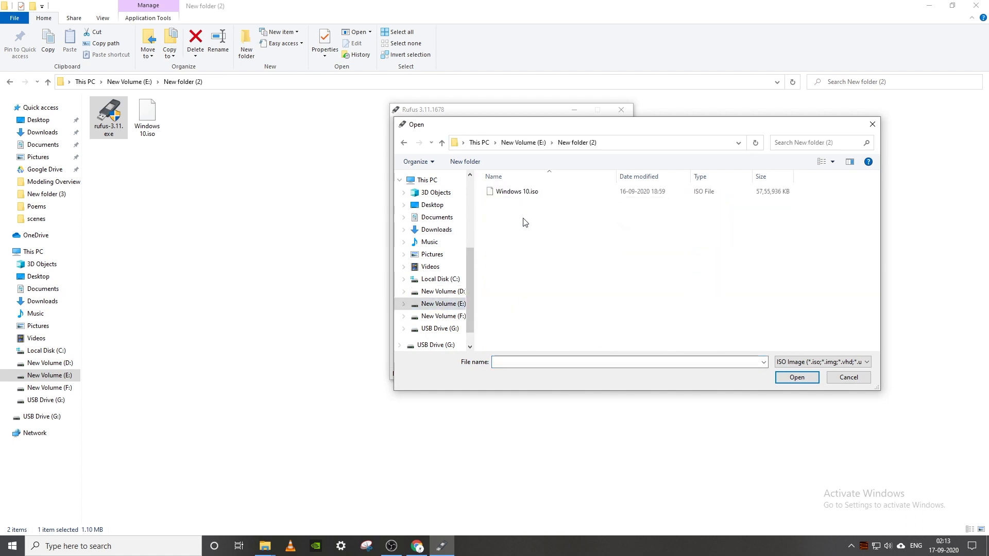
{"action": "left_click", "coordinate": [501, 195]}
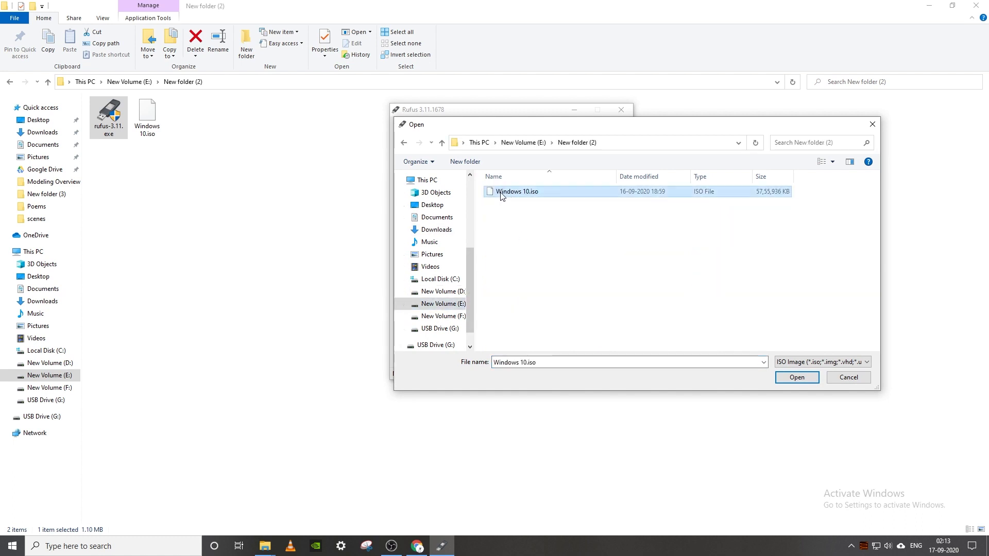
{"action": "left_click", "coordinate": [794, 378]}
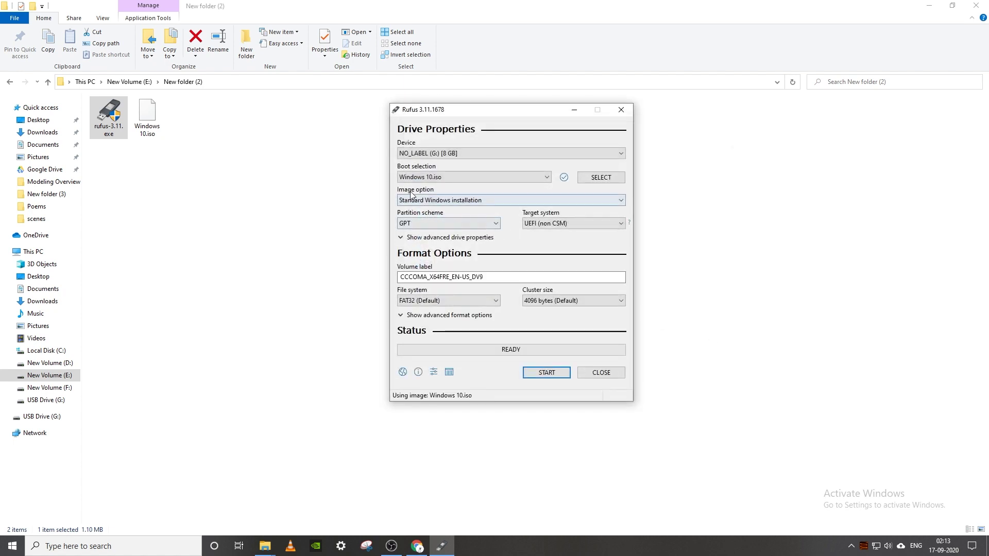
Step: Choose Standard Windows installation as the image option and set the partition scheme to GPT
{"action": "left_click", "coordinate": [567, 202]}
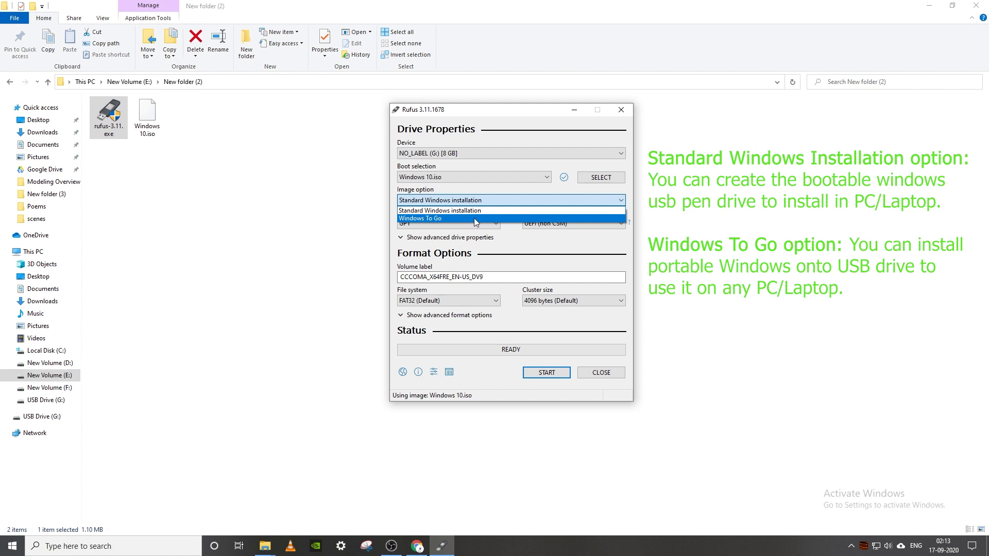
{"action": "left_click", "coordinate": [489, 211]}
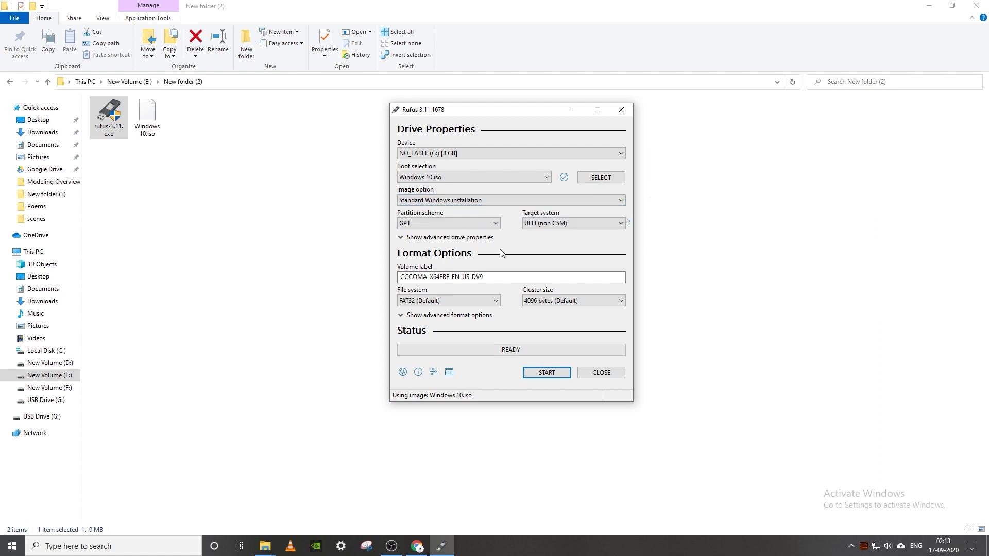
{"action": "left_click", "coordinate": [433, 223]}
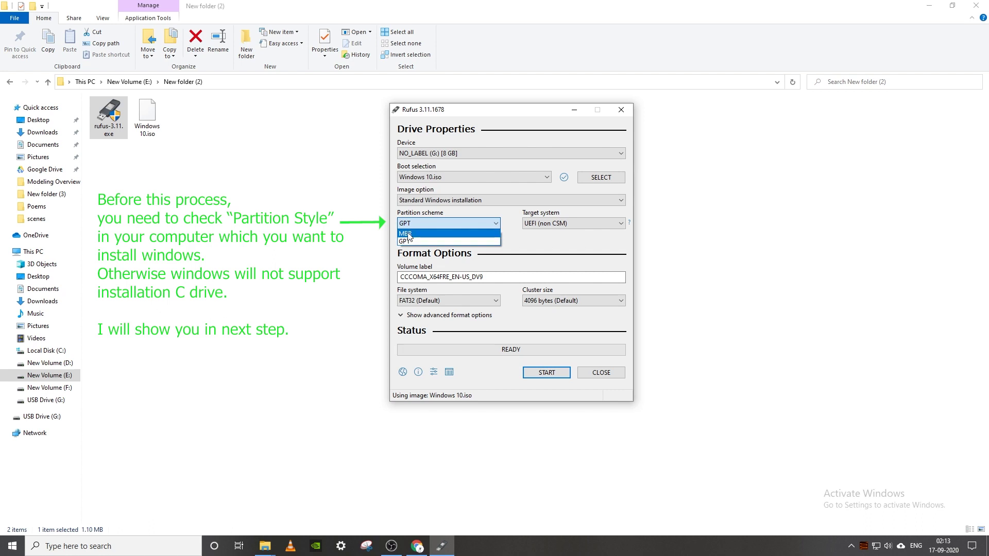
{"action": "left_click", "coordinate": [431, 234]}
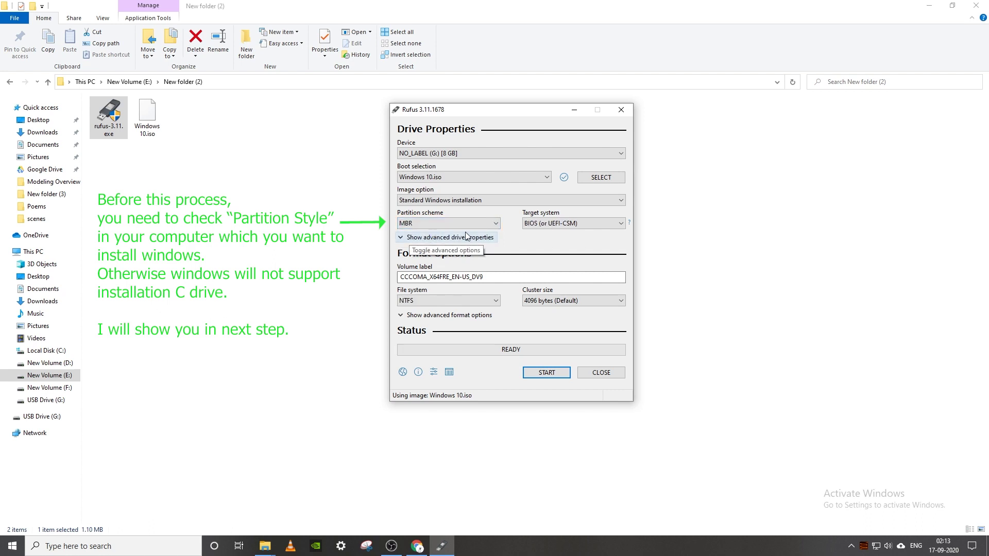
{"action": "left_click", "coordinate": [427, 224]}
{"action": "left_click", "coordinate": [425, 241]}
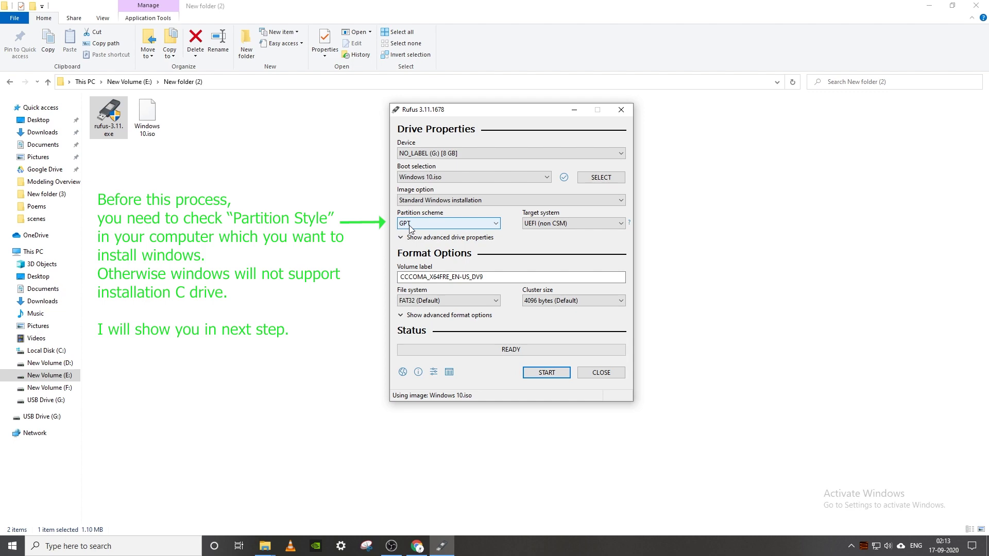
Step: Minimize the File Explorer windows and open Disk Management through the management console of This PC
{"action": "left_click", "coordinate": [928, 6]}
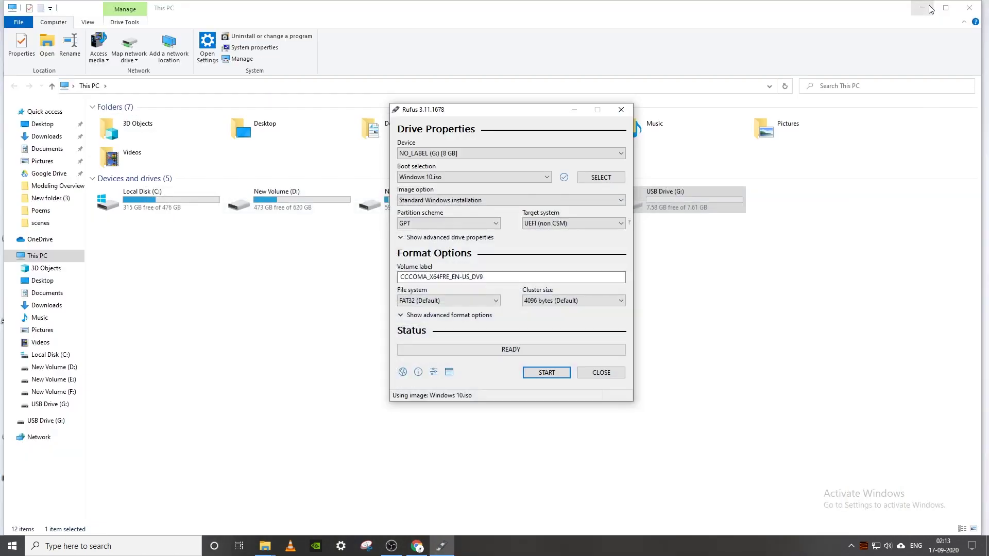
{"action": "left_click", "coordinate": [931, 9]}
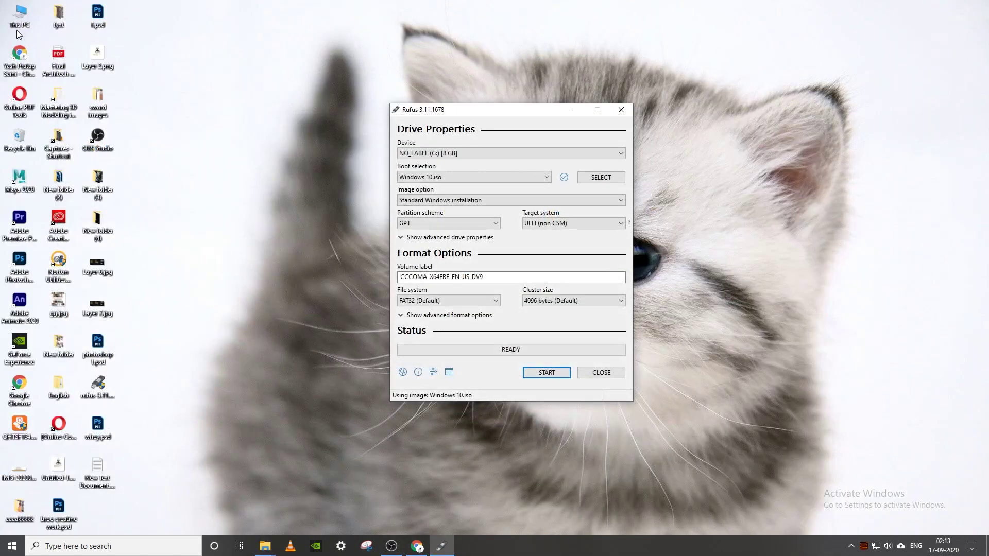
{"action": "right_click", "coordinate": [22, 15]}
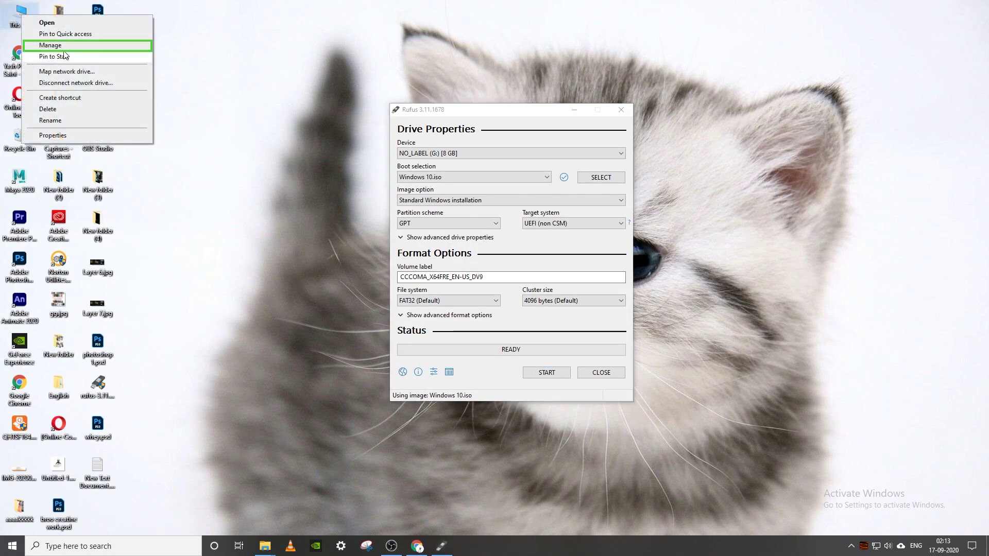
{"action": "left_click", "coordinate": [64, 47]}
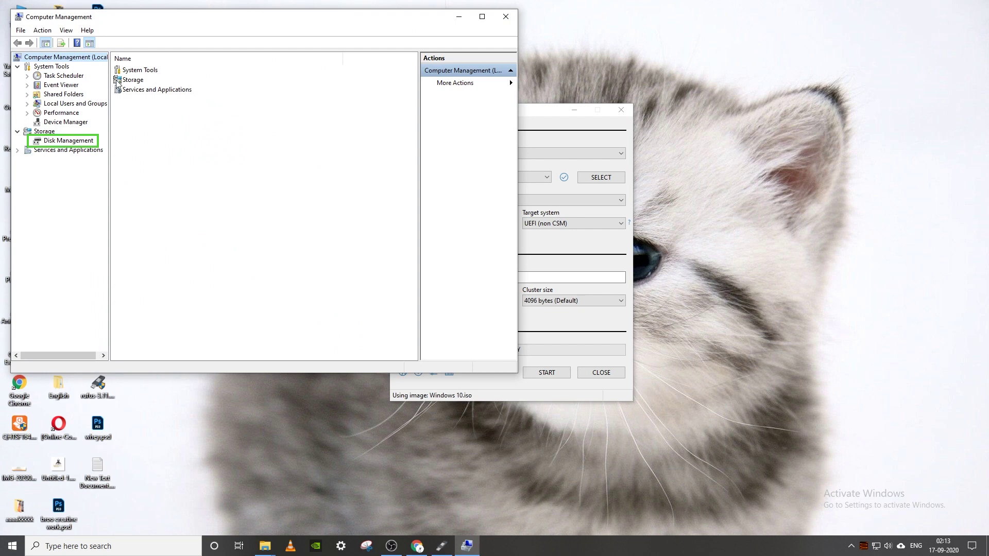
{"action": "left_click", "coordinate": [73, 143]}
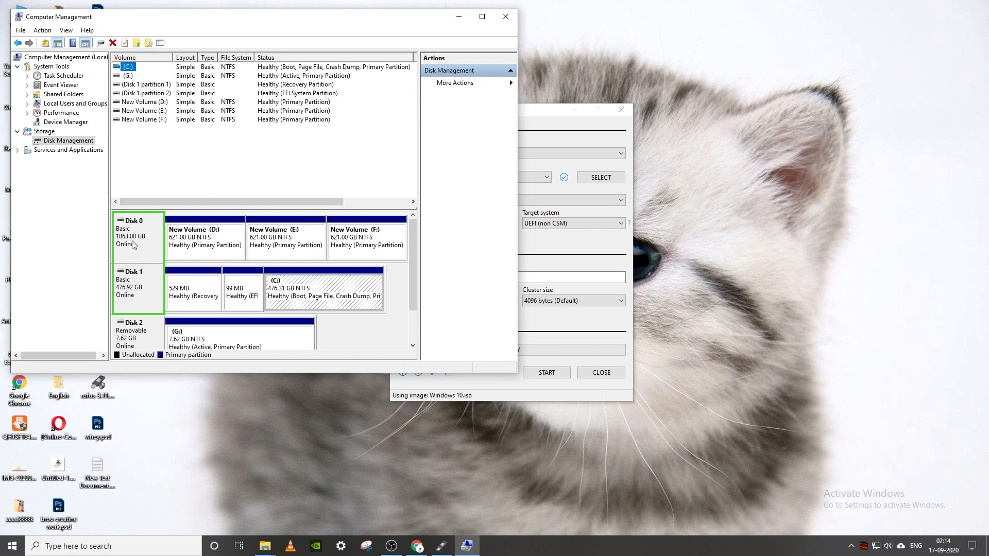
Step: Check the partition style in the volume properties of Disk 0, and close Computer Management
{"action": "left_click", "coordinate": [135, 289]}
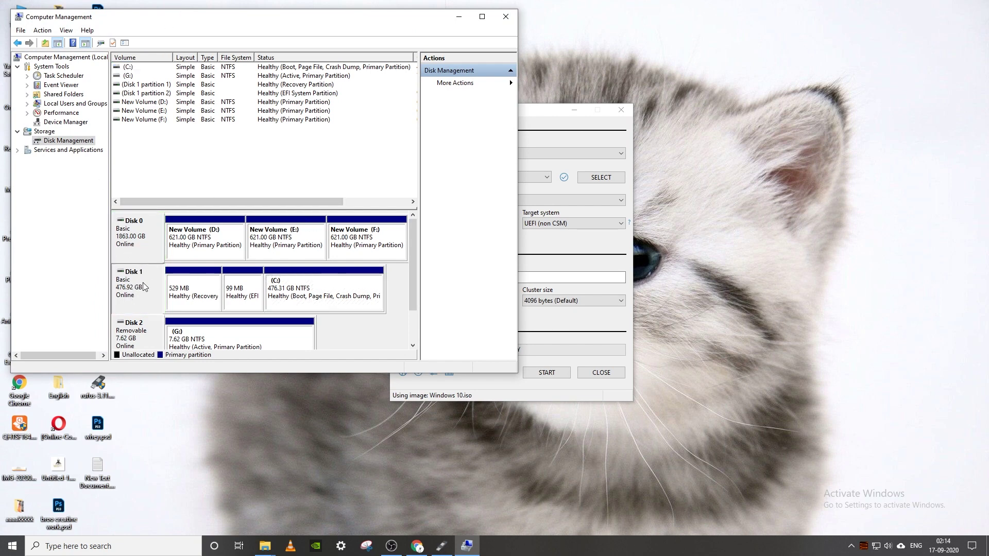
{"action": "right_click", "coordinate": [138, 238]}
{"action": "left_click", "coordinate": [179, 332]}
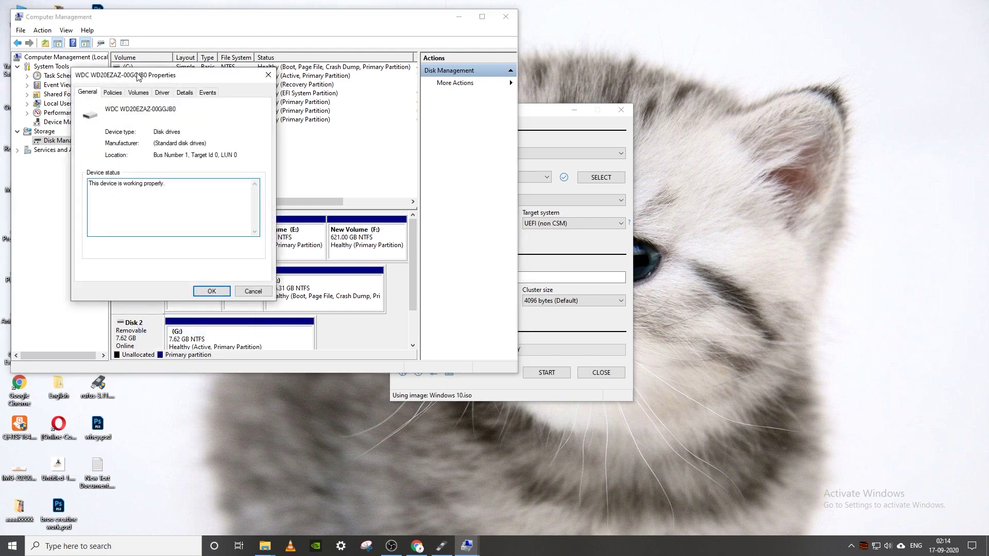
{"action": "left_click", "coordinate": [137, 93]}
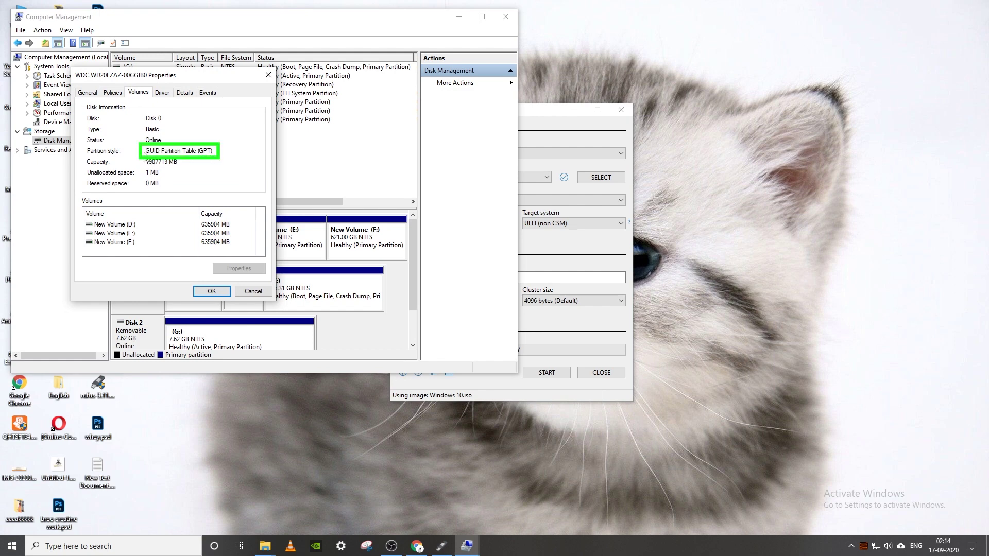
{"action": "left_click", "coordinate": [211, 292]}
{"action": "left_click", "coordinate": [509, 20]}
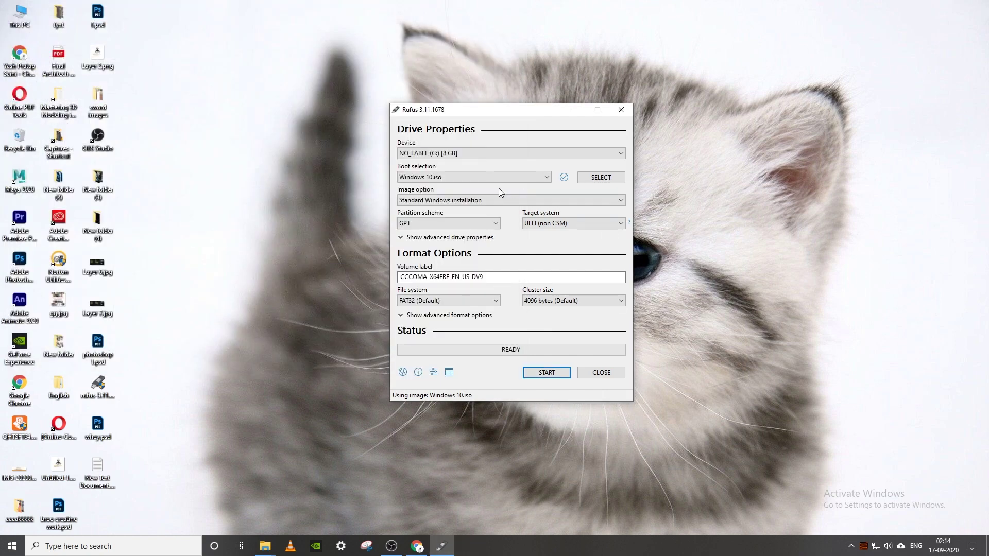
Step: Return to Rufus and select the GPT partition scheme with UEFI (non CSM) as the target system
{"action": "left_click", "coordinate": [417, 546]}
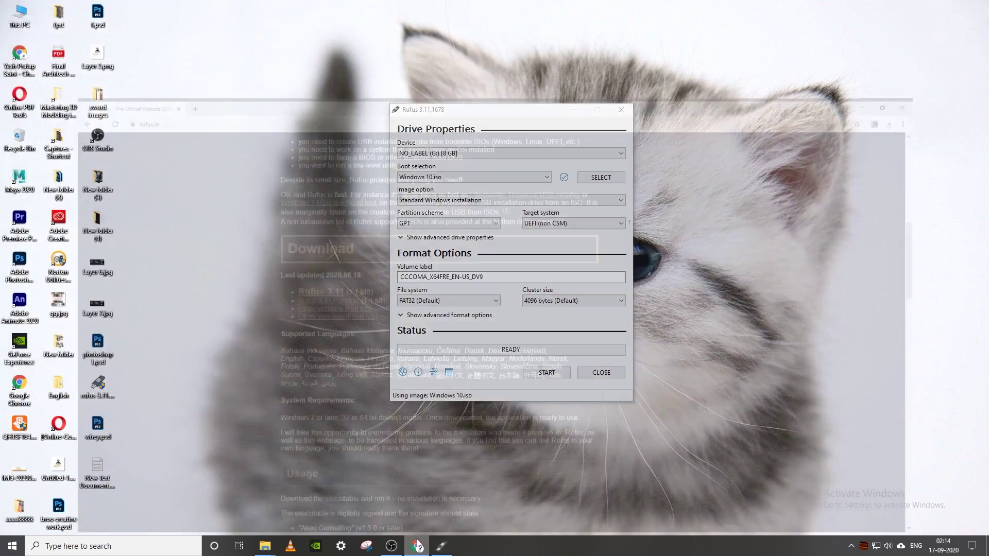
{"action": "left_click", "coordinate": [442, 546]}
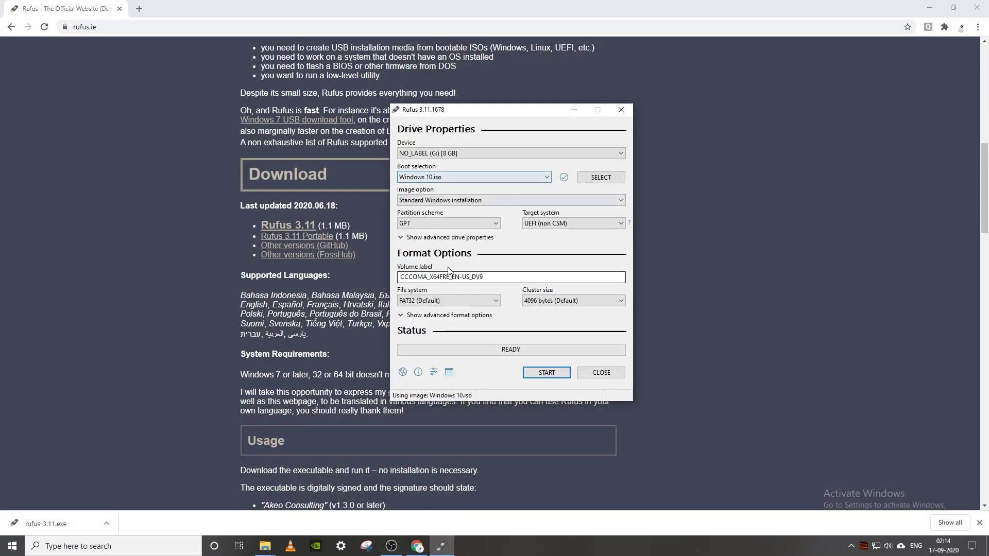
{"action": "left_click", "coordinate": [430, 223]}
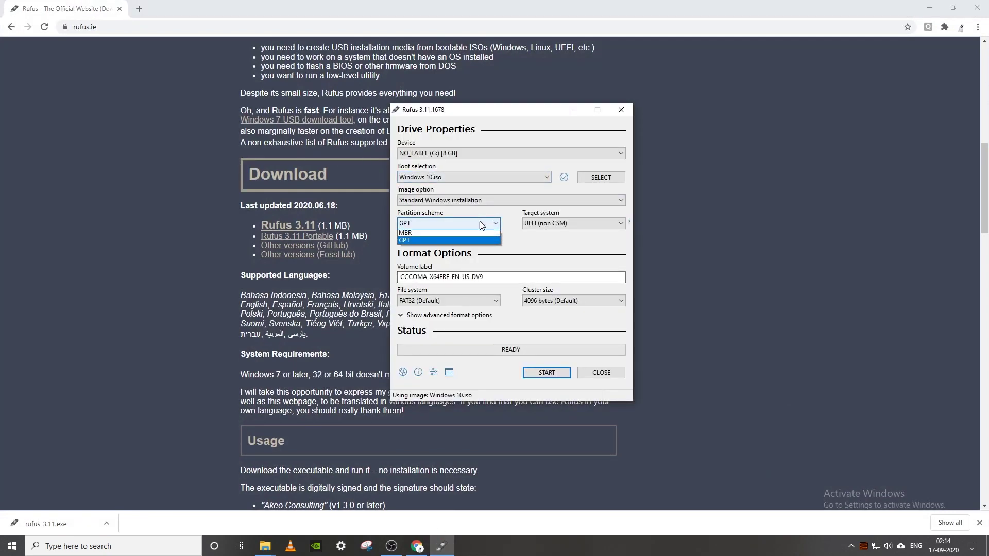
{"action": "left_click", "coordinate": [412, 241]}
{"action": "left_click", "coordinate": [593, 228]}
{"action": "left_click", "coordinate": [593, 227]}
{"action": "left_click", "coordinate": [591, 224]}
Step: Keep the suggested volume label and set the USB drive's file system to NTFS
{"action": "left_click", "coordinate": [507, 279]}
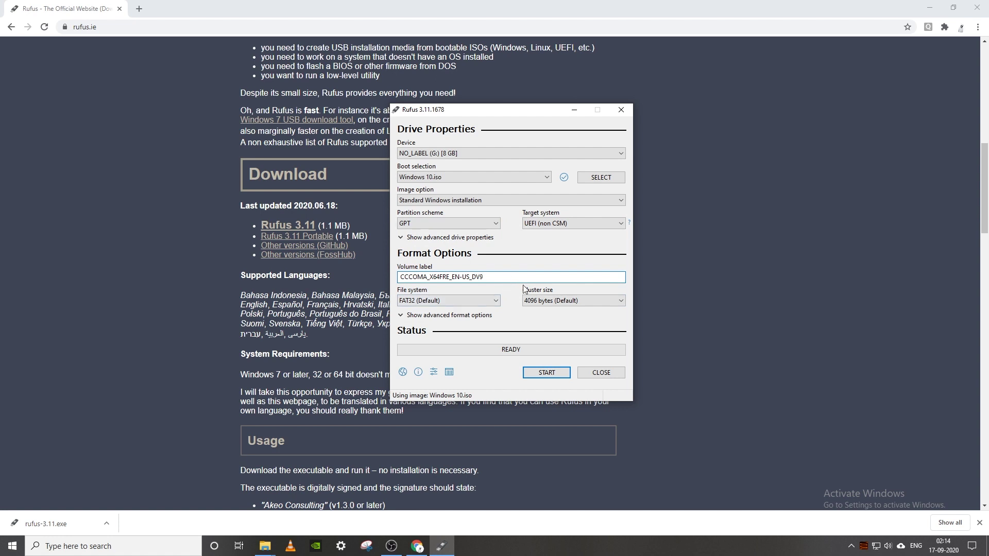
{"action": "left_click", "coordinate": [440, 303]}
{"action": "left_click", "coordinate": [415, 318]}
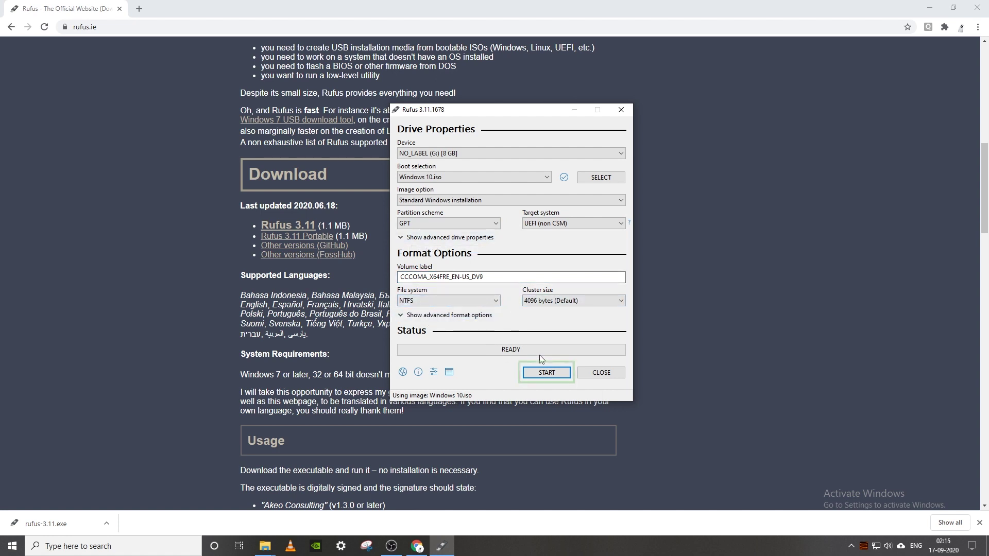
Step: Write the Windows 10 image to the 8 GB USB drive (G:), accepting the erasure of its data, and close Rufus
{"action": "left_click", "coordinate": [535, 373]}
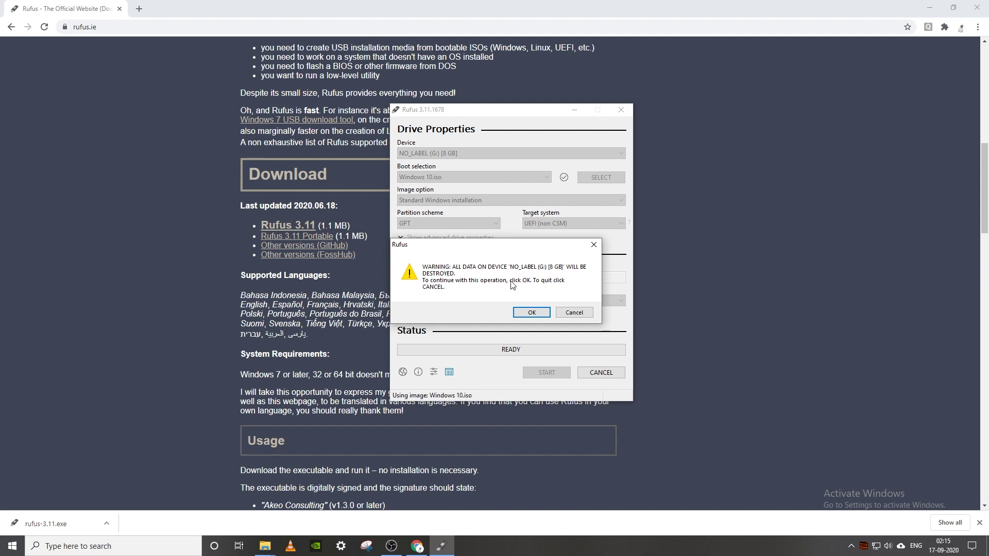
{"action": "left_click", "coordinate": [528, 312]}
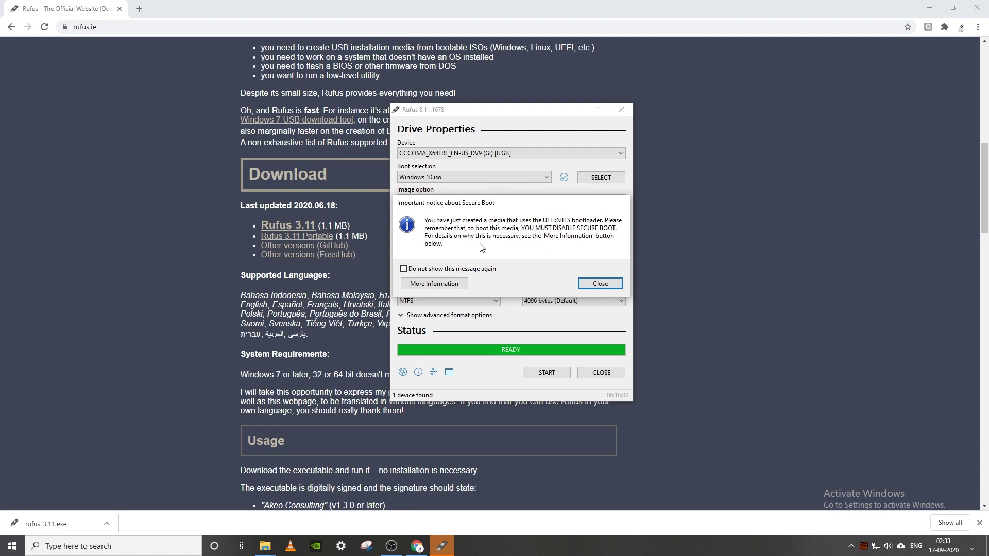
{"action": "left_click", "coordinate": [599, 285]}
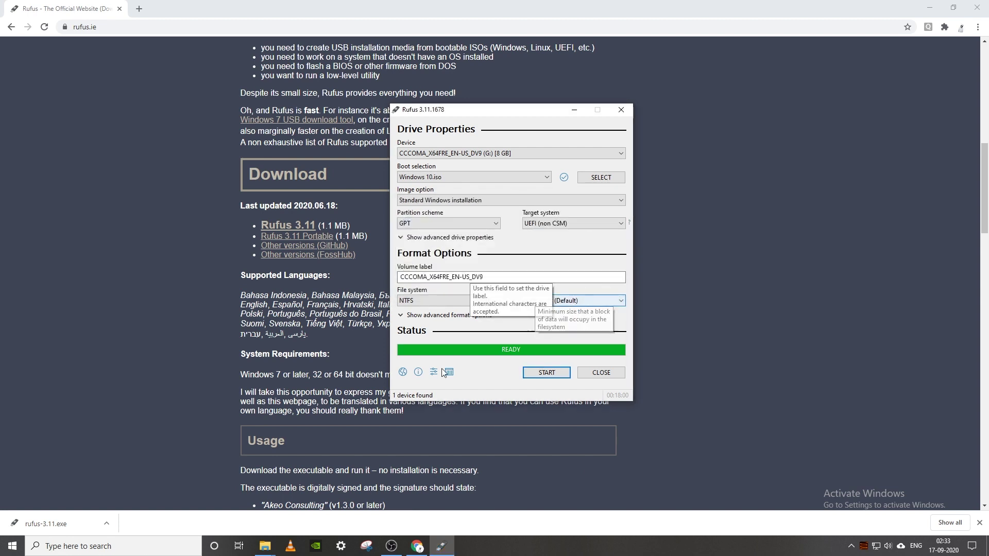
{"action": "left_click", "coordinate": [622, 110]}
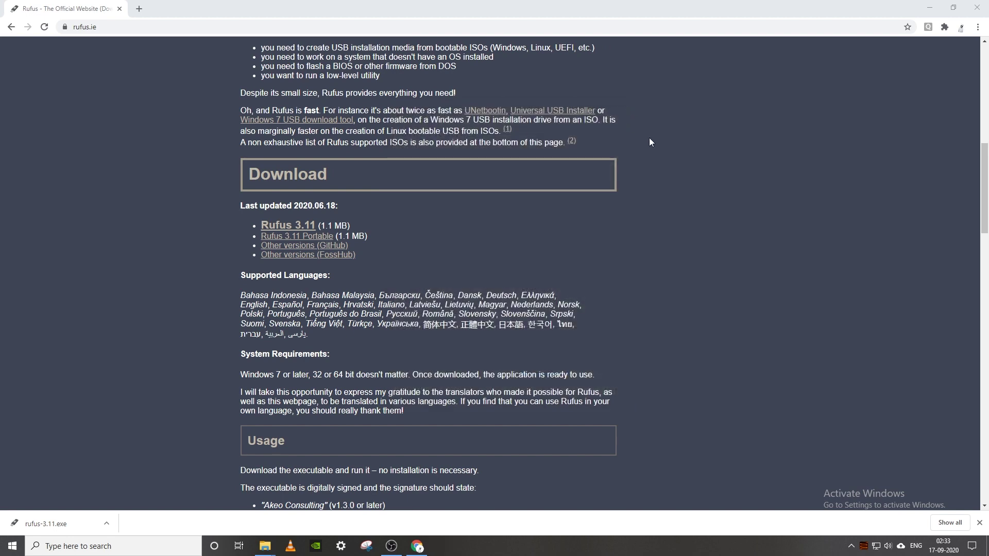